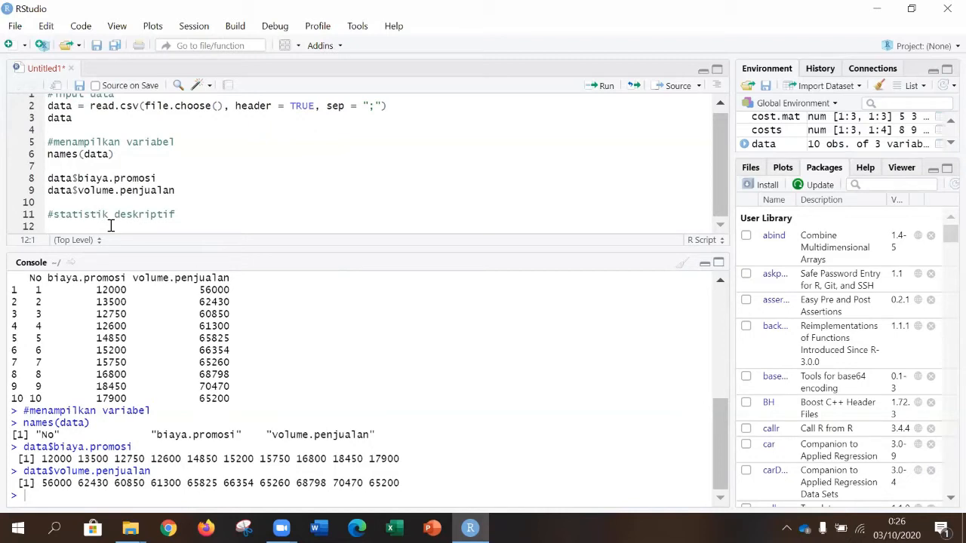
- Add summary(data[-1]) below the #statistik deskriptif comment, run it, and leave a blank line after it
type("summary")
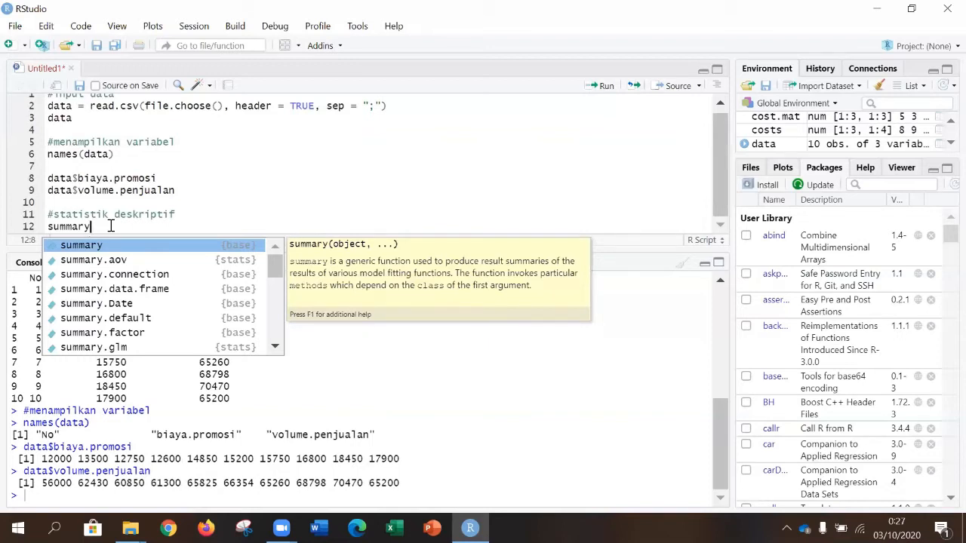
type("(")
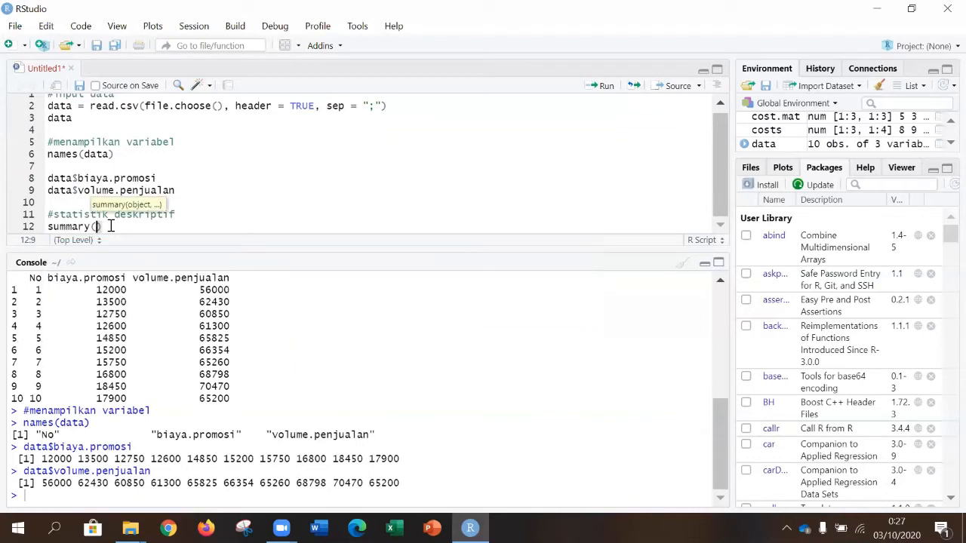
type("data")
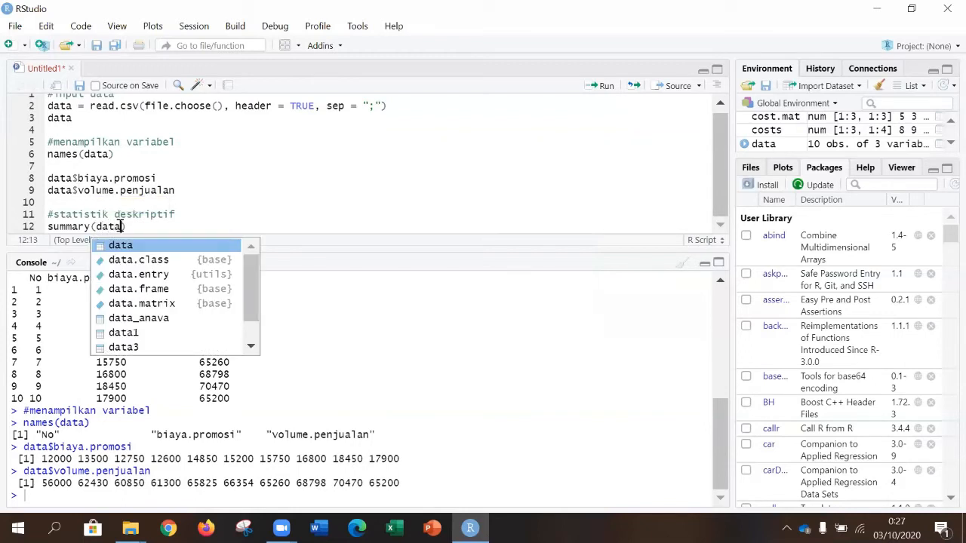
type("[-1")
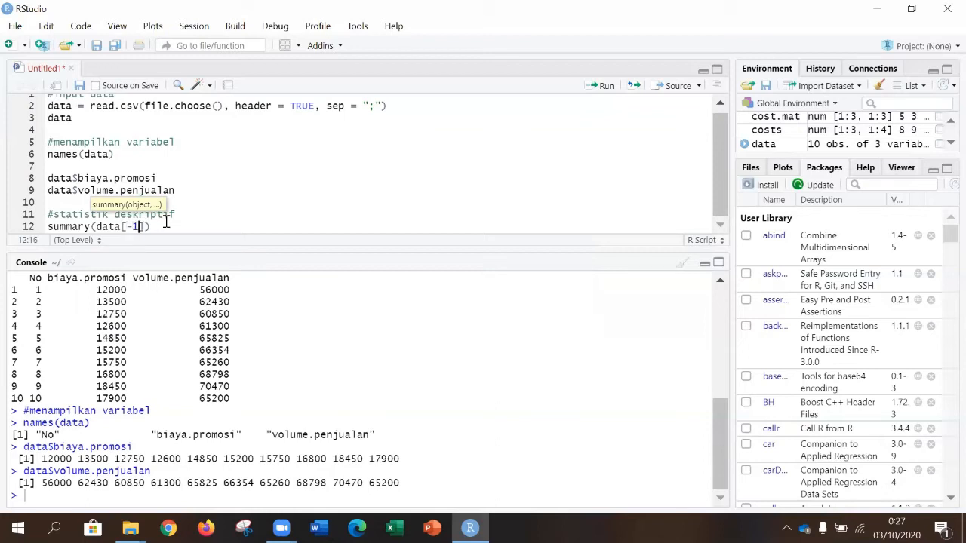
left_click(163, 226)
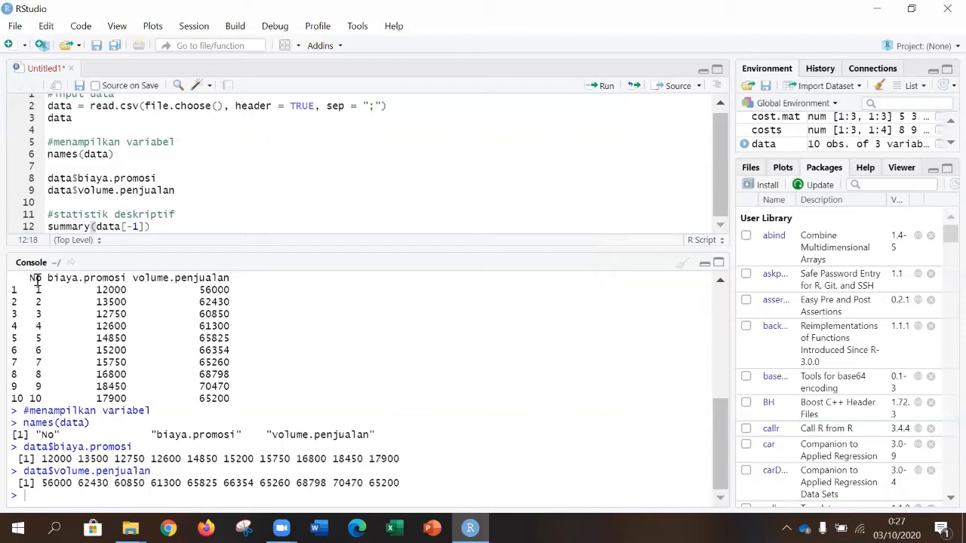
left_click(607, 89)
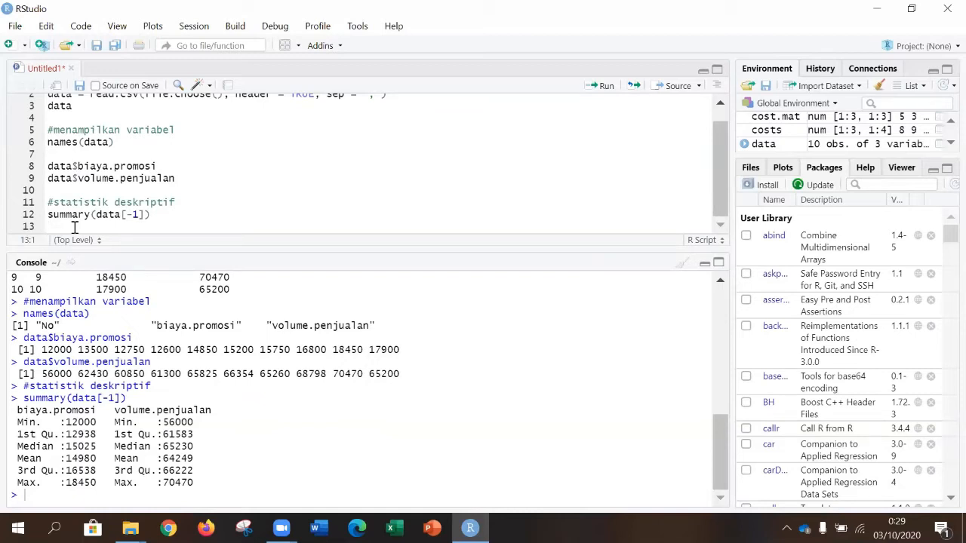
key("Return")
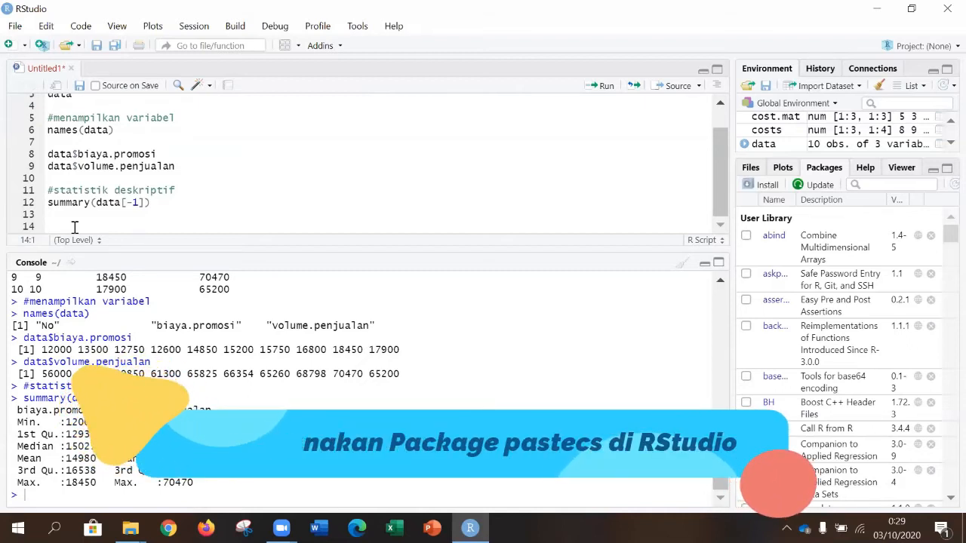
- Install the pastecs package from the CRAN repository with its dependencies into the default library
left_click(361, 30)
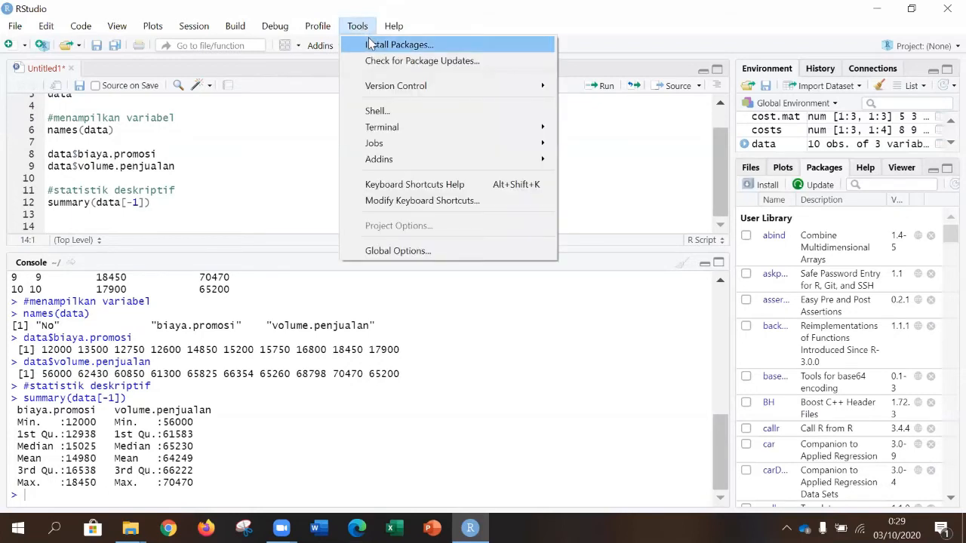
left_click(388, 45)
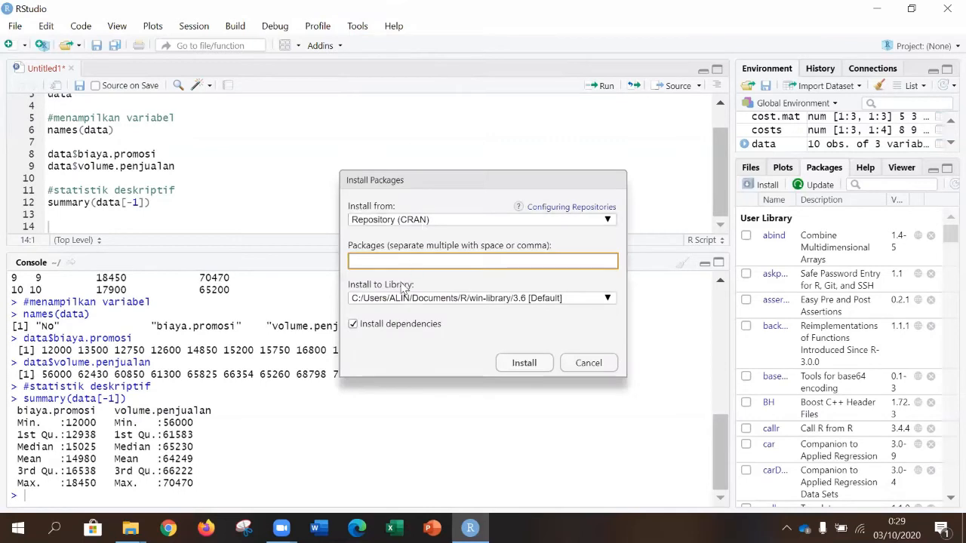
type("paste")
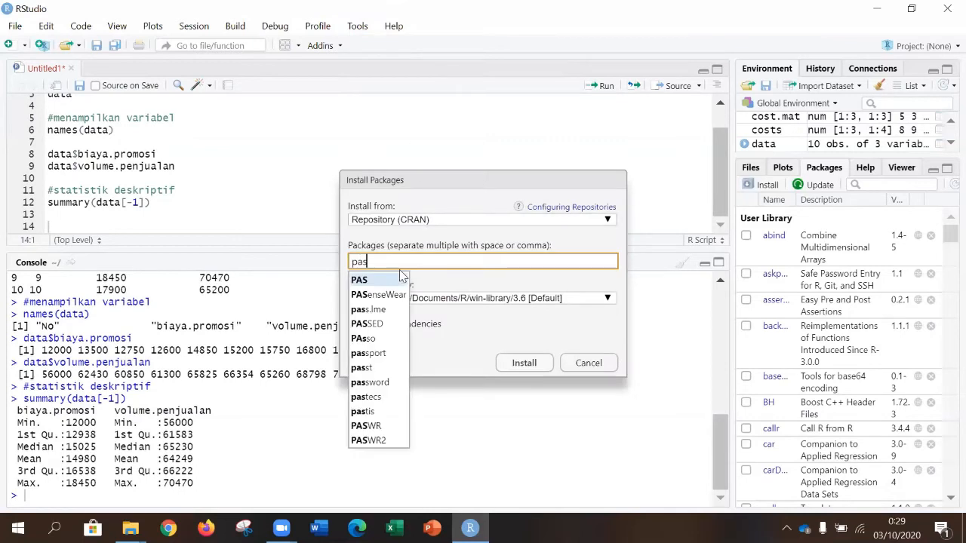
left_click(367, 282)
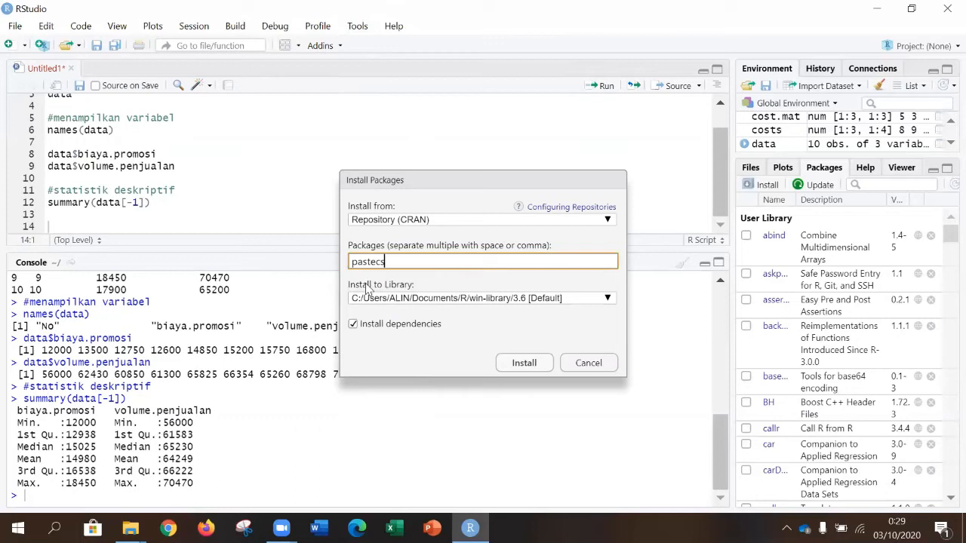
left_click(519, 362)
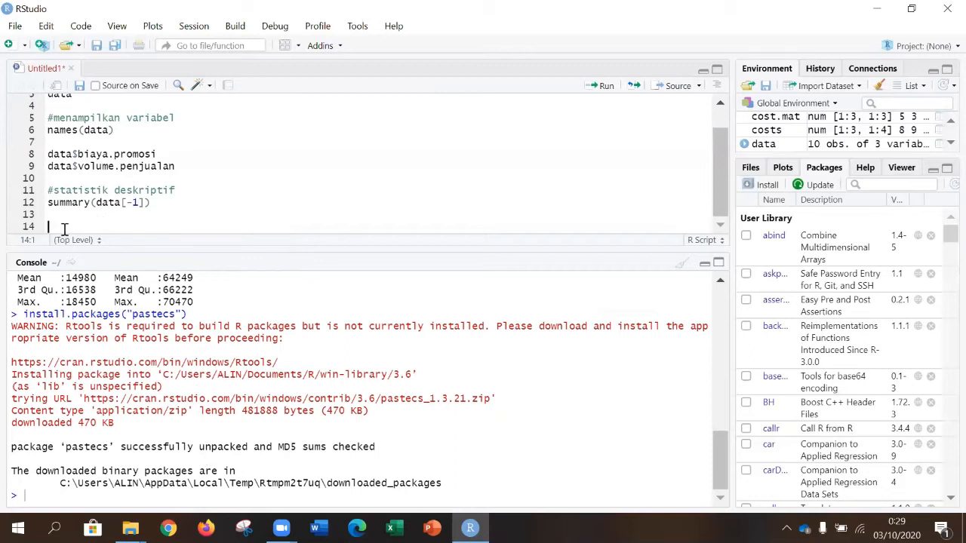
- Add library(pastecs) on line 14 of the script and start a new line below it
type("librar")
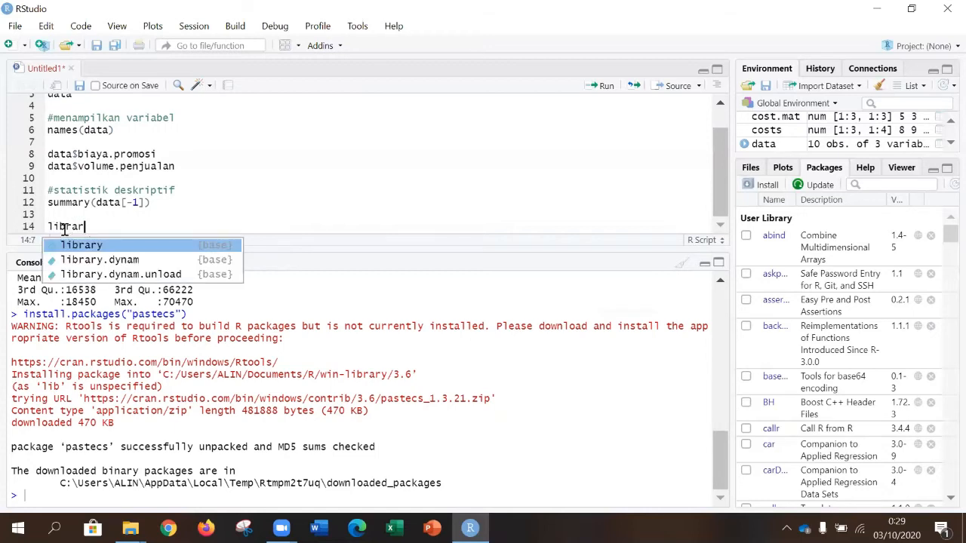
type("y(paste")
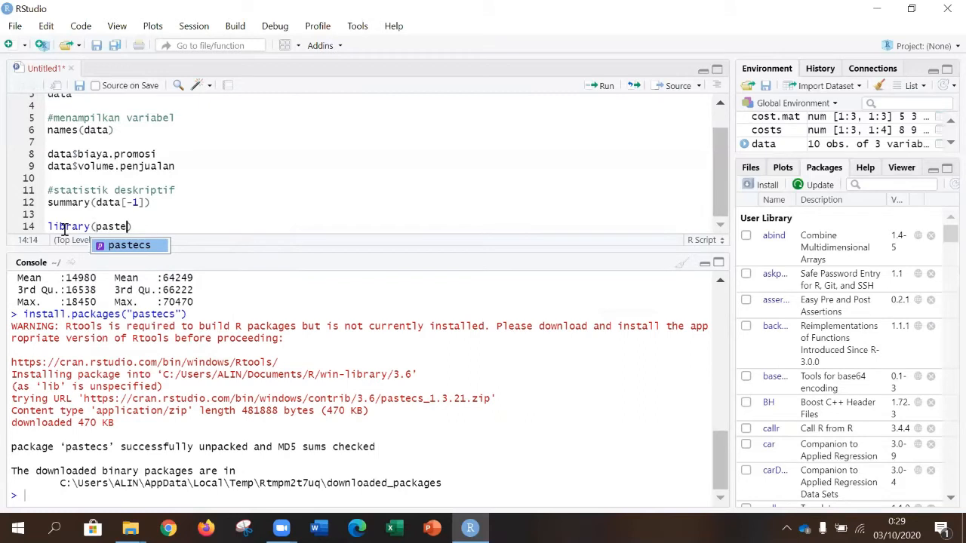
key("Tab")
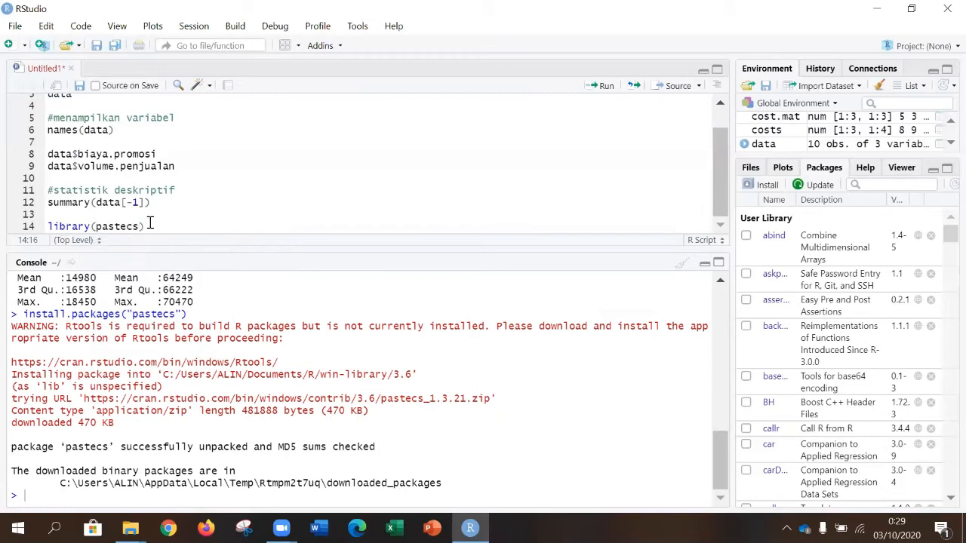
left_click(151, 224)
key("Return")
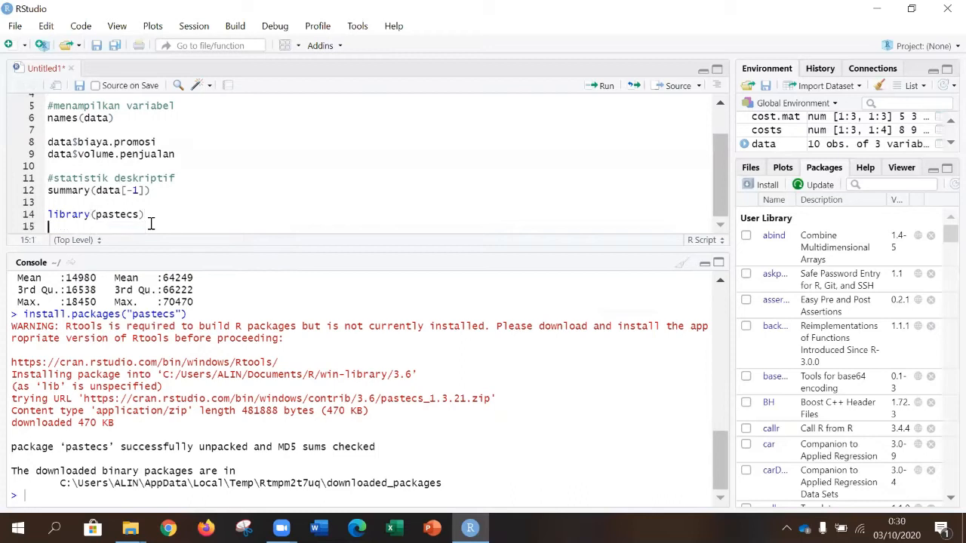
- Write stat.desc(data[-1]) on line 15 of the script and run that line
type("stat.de")
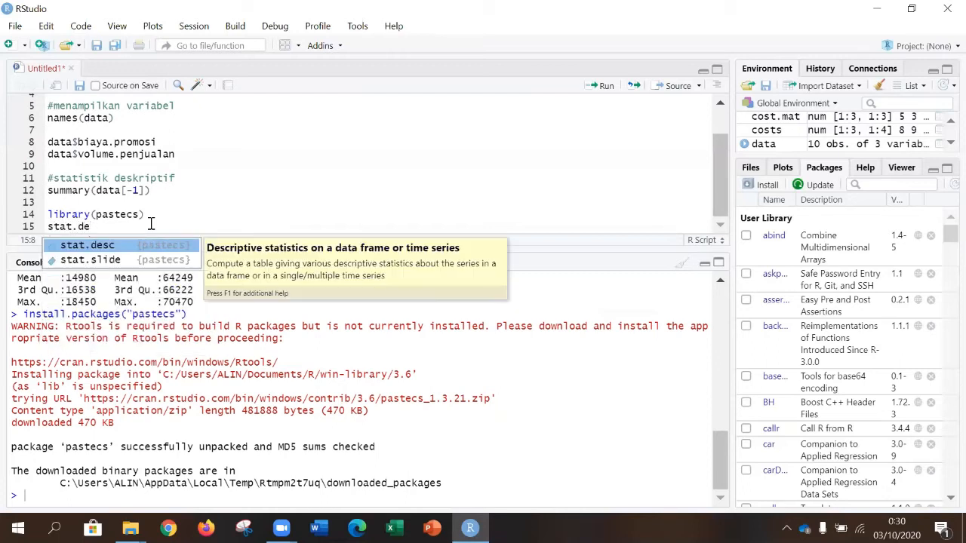
left_click(138, 248)
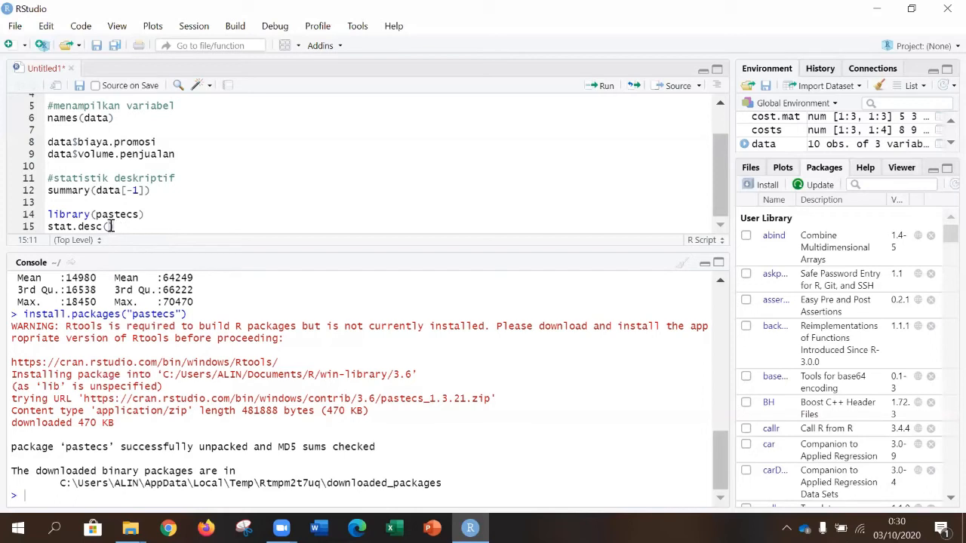
type("data[-1])")
left_click(594, 89)
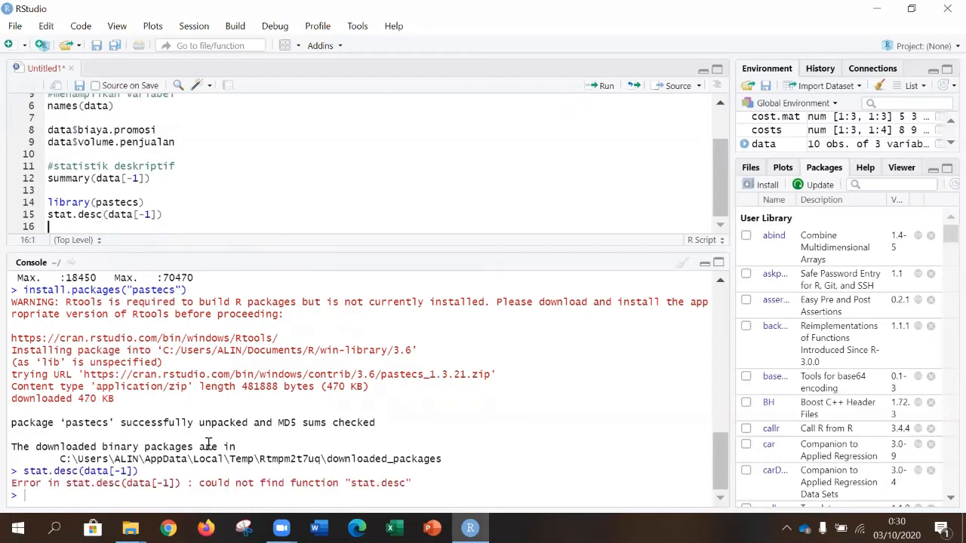
- Run the library(pastecs) and stat.desc(data[-1]) lines together as one selection
left_click(146, 203)
left_click_drag(172, 215, 48, 202)
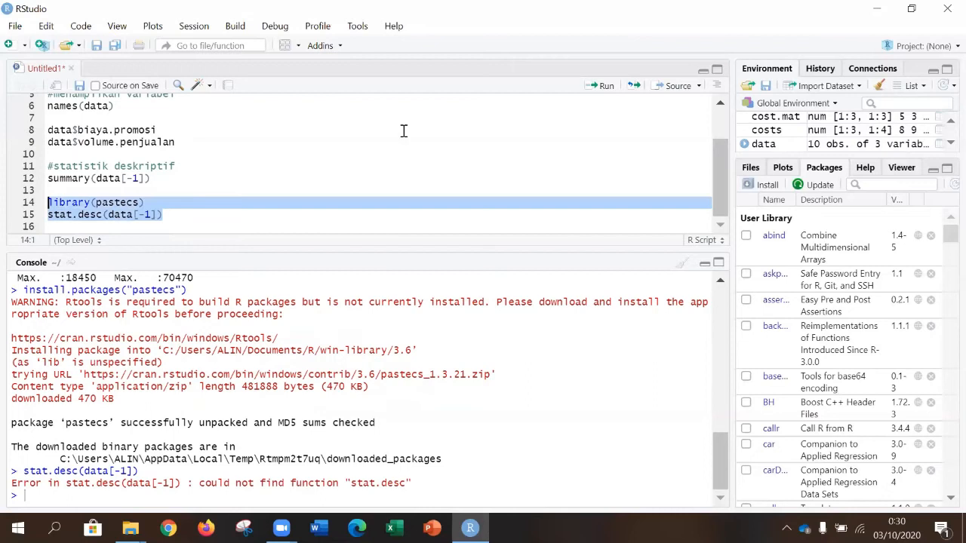
left_click(603, 87)
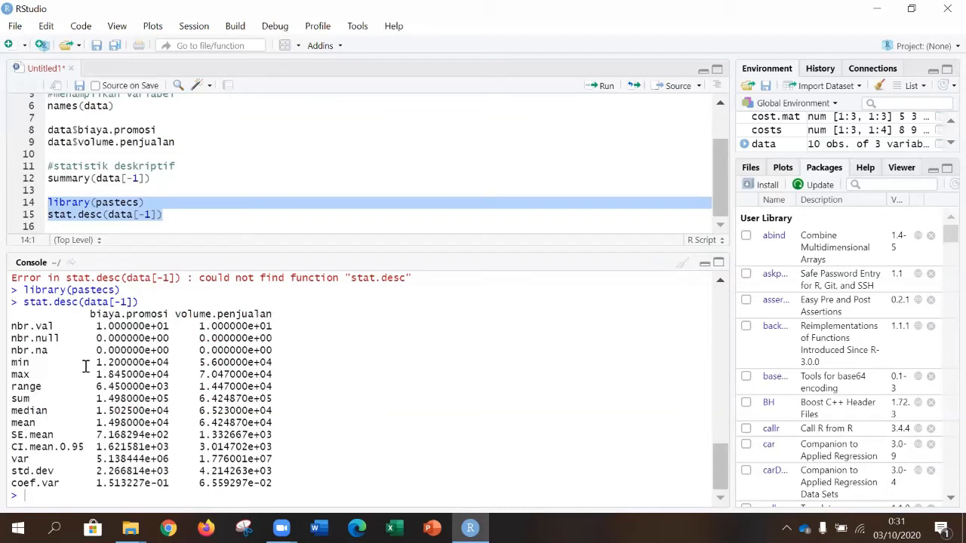
- Compare the stat.desc statistics in the console with the imported biaya.promosi and volume.penjualan data table
scroll(139, 343, "up", 8)
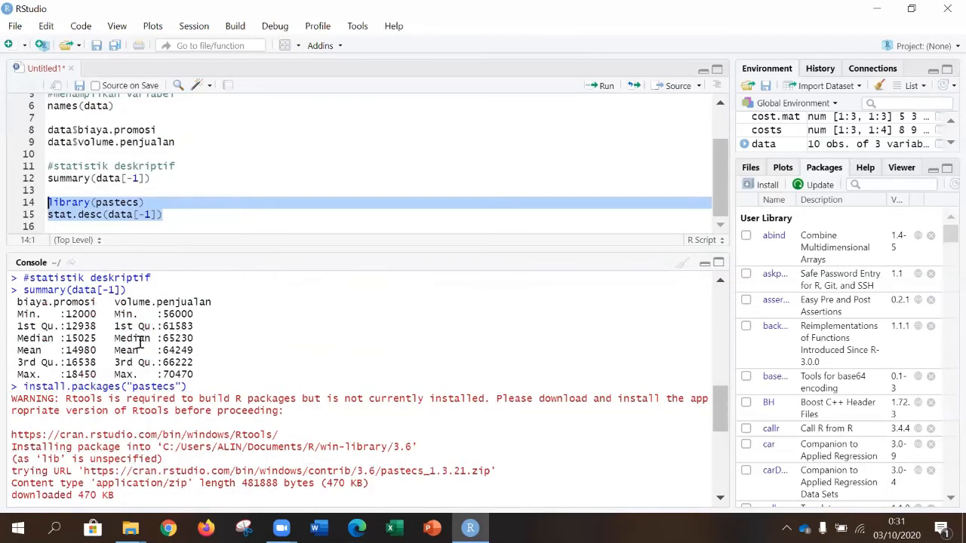
scroll(139, 343, "up", 5)
scroll(140, 344, "up", 2)
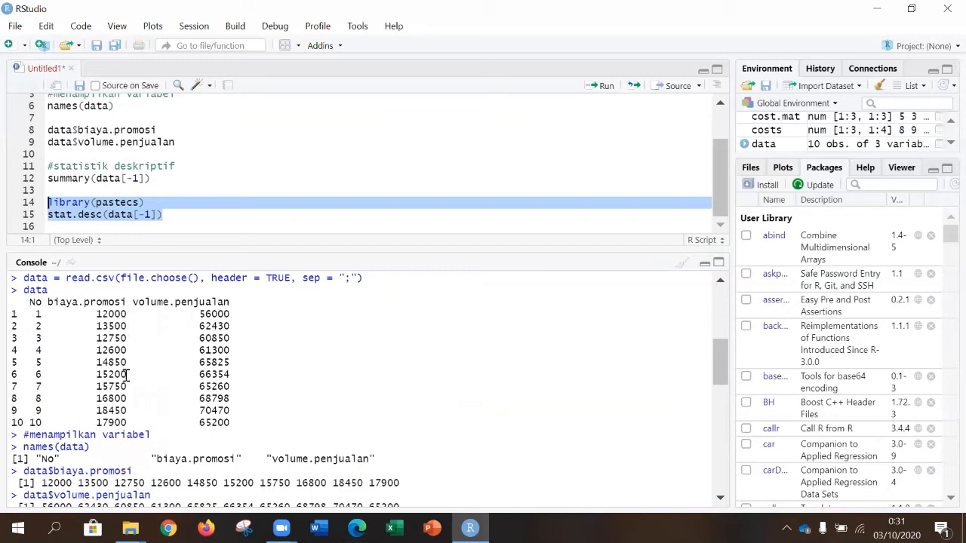
scroll(110, 400, "down", 8)
scroll(107, 408, "down", 5)
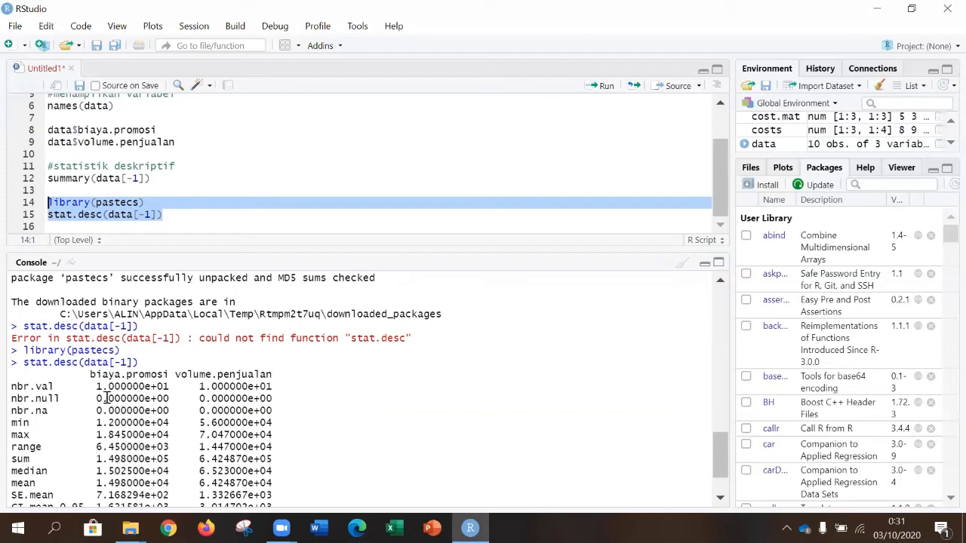
scroll(106, 398, "up", 20)
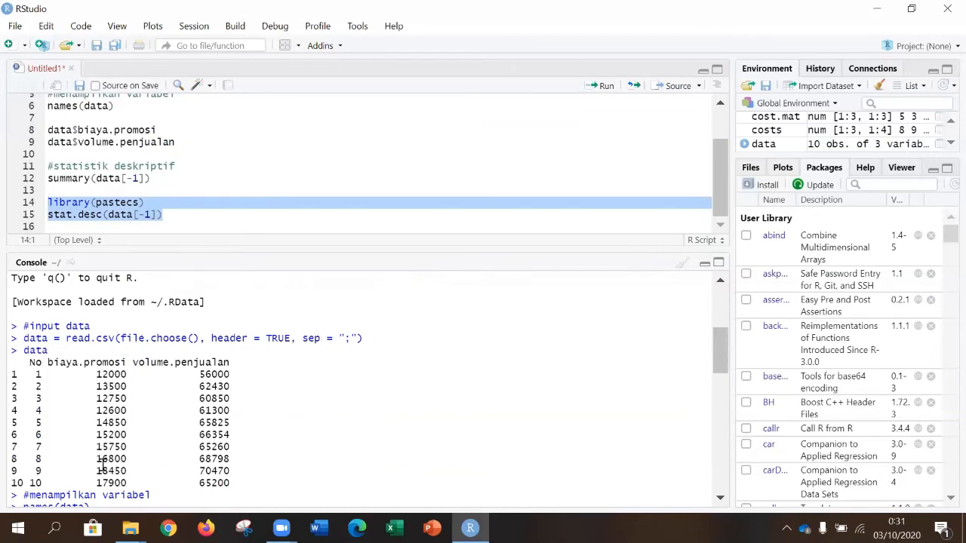
scroll(111, 389, "down", 20)
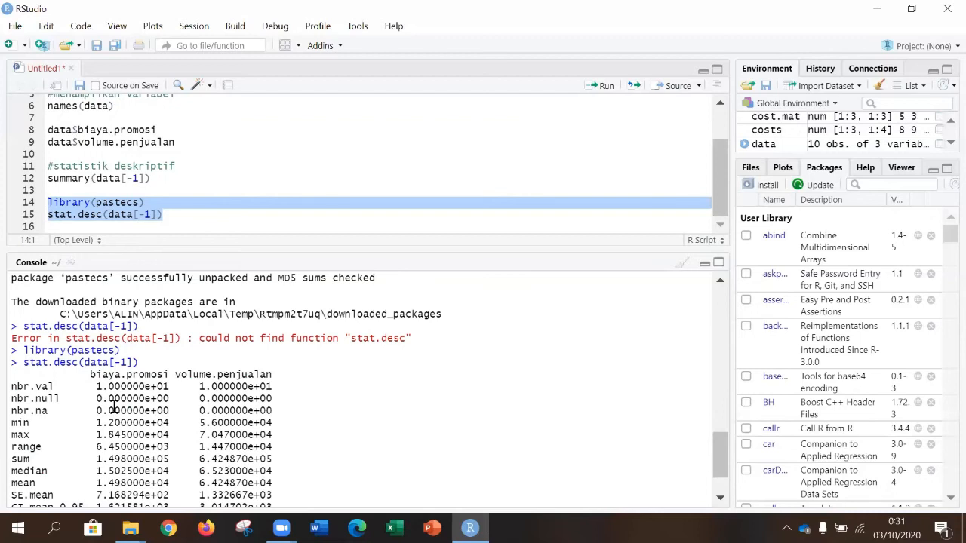
scroll(111, 408, "up", 10)
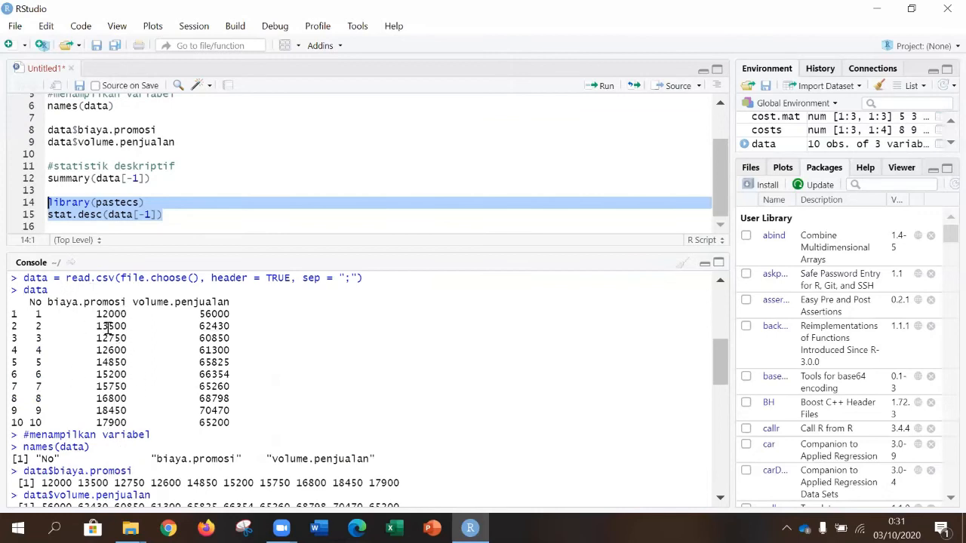
scroll(96, 350, "down", 10)
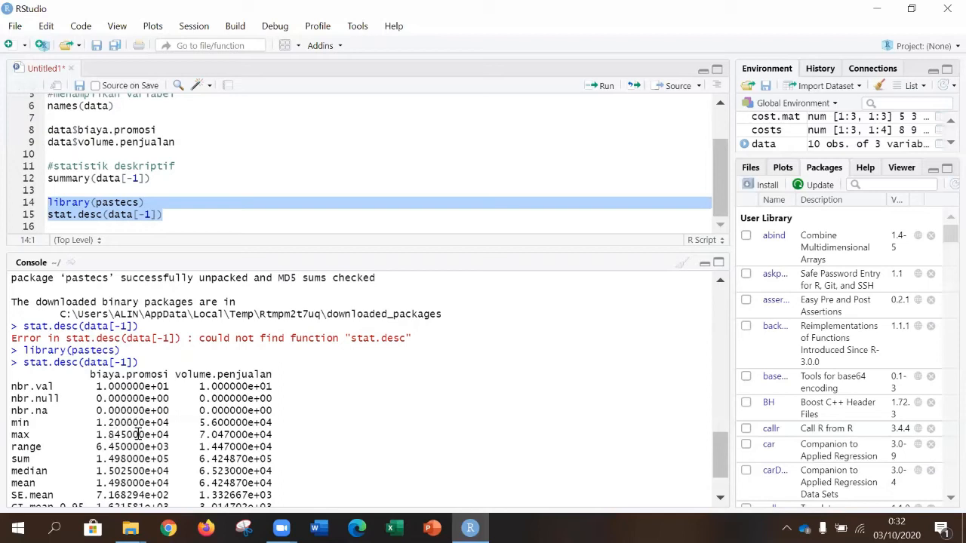
- Examine the maximum and minimum of biaya.promosi in the stat.desc output to explain the range
scroll(130, 436, "down", 2)
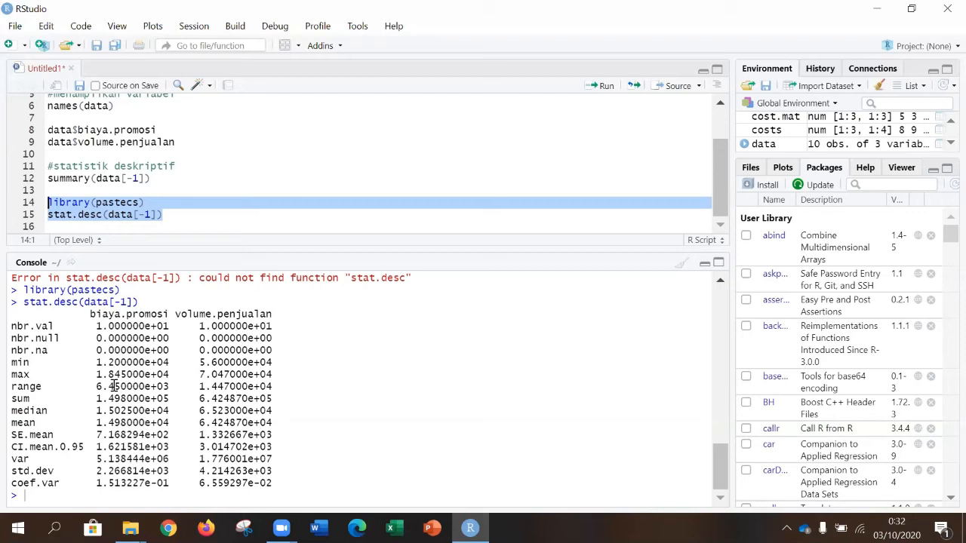
left_click_drag(96, 374, 188, 374)
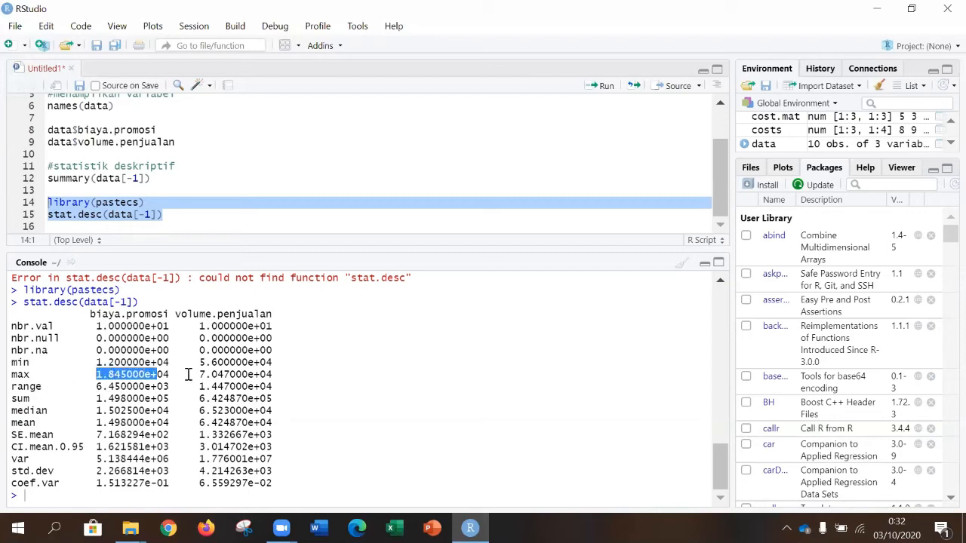
left_click(96, 361)
left_click_drag(96, 361, 170, 362)
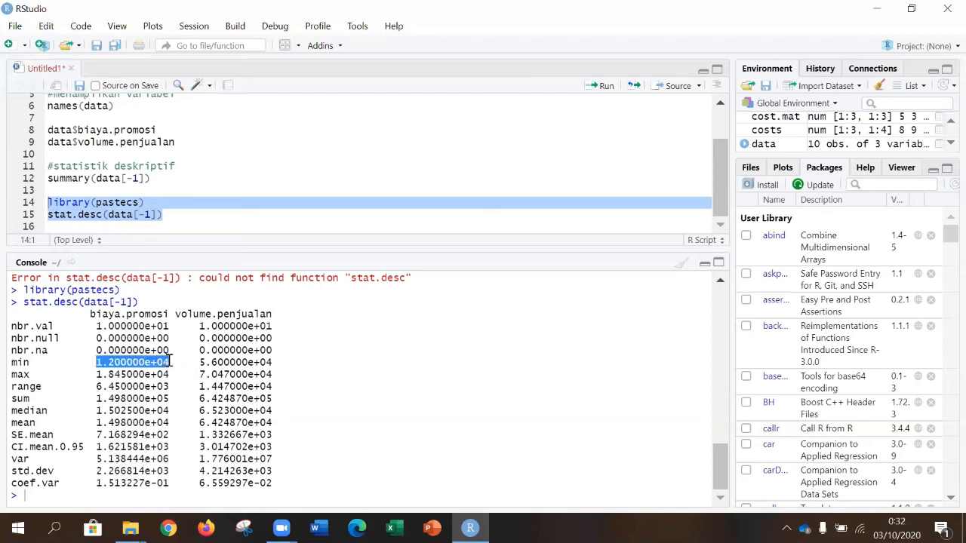
left_click(33, 398)
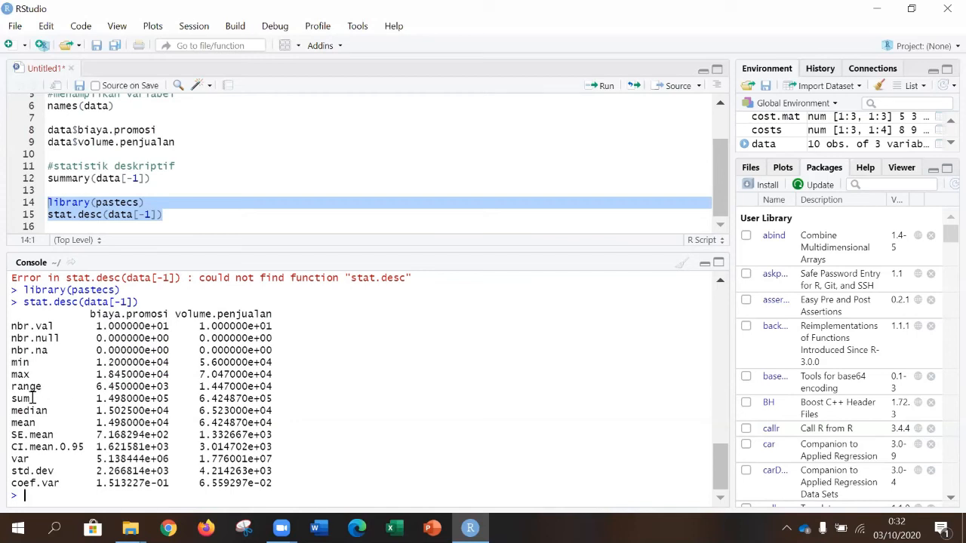